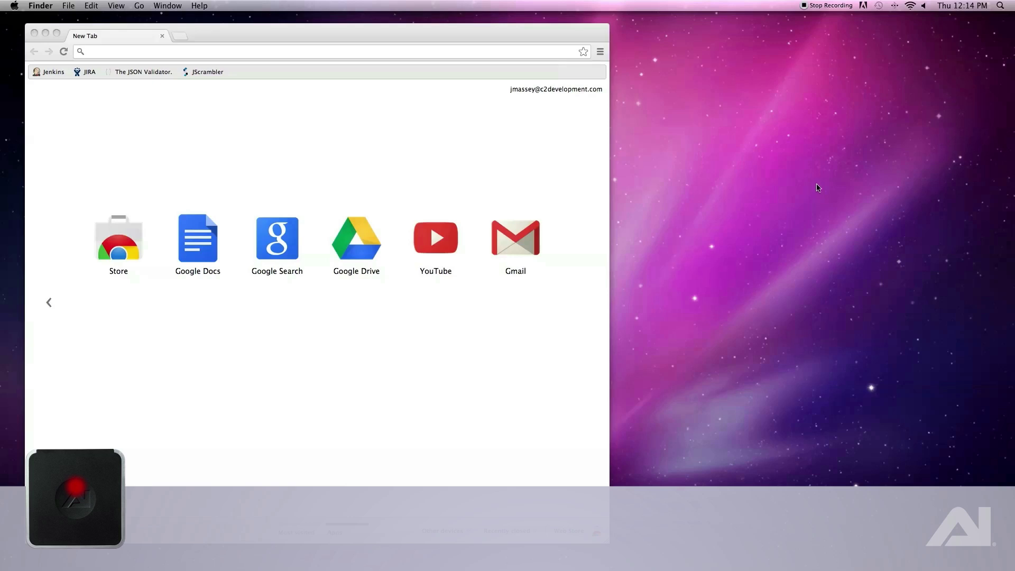
{"action": "left_click", "coordinate": [911, 6]}
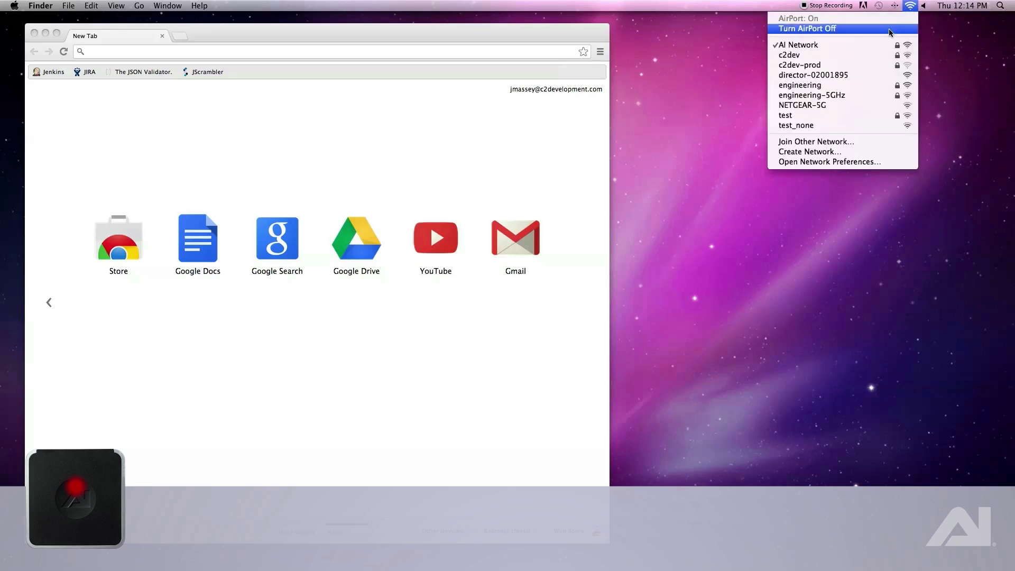
{"action": "left_click", "coordinate": [868, 77]}
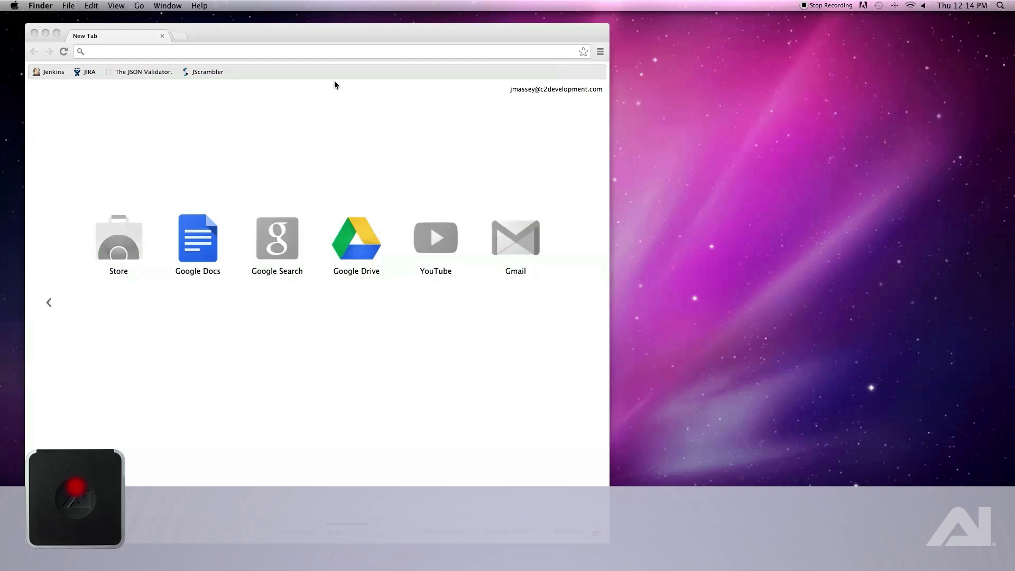
{"action": "left_click", "coordinate": [351, 52]}
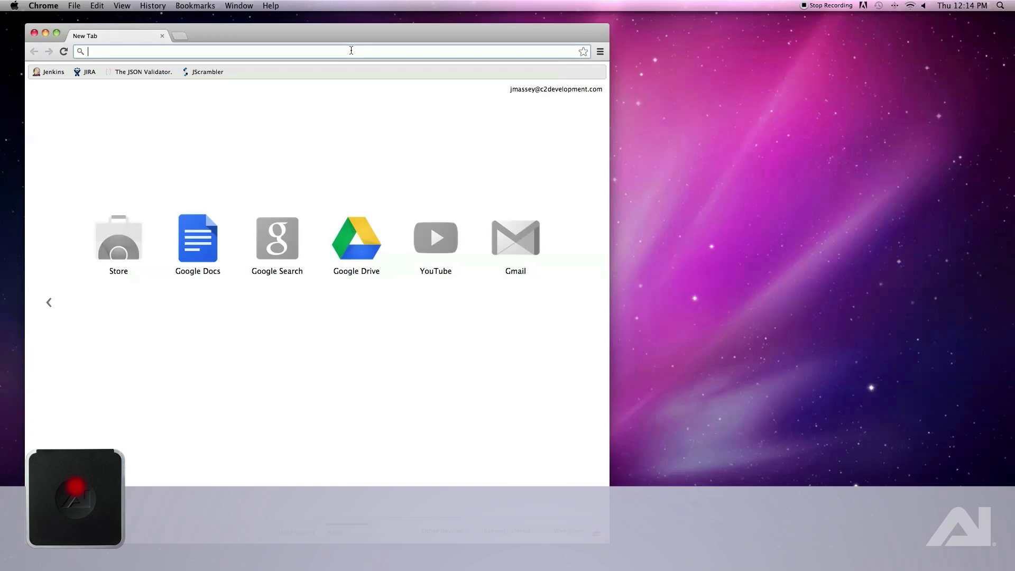
{"action": "type", "text": "http"}
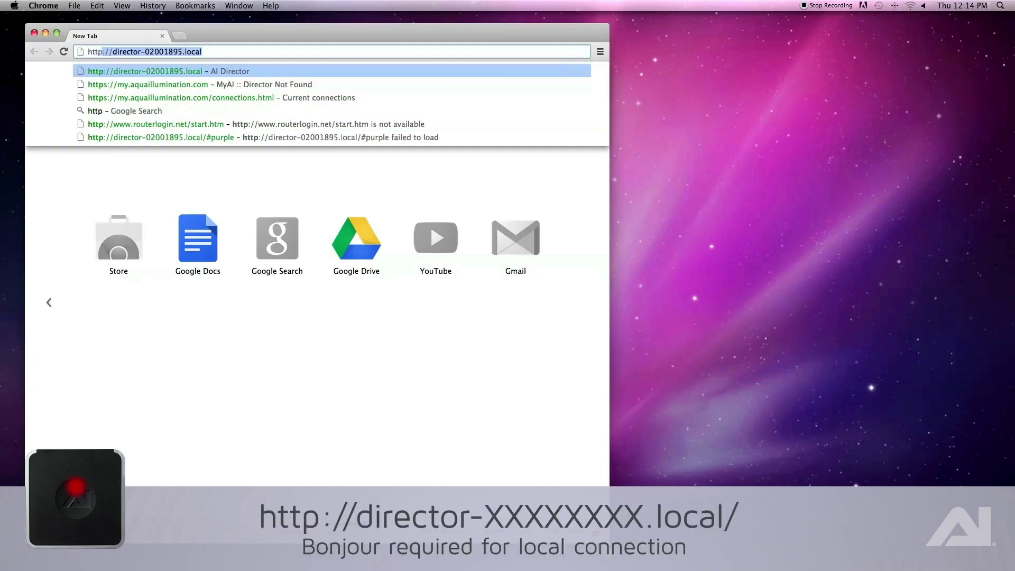
{"action": "type", "text": "://direc"}
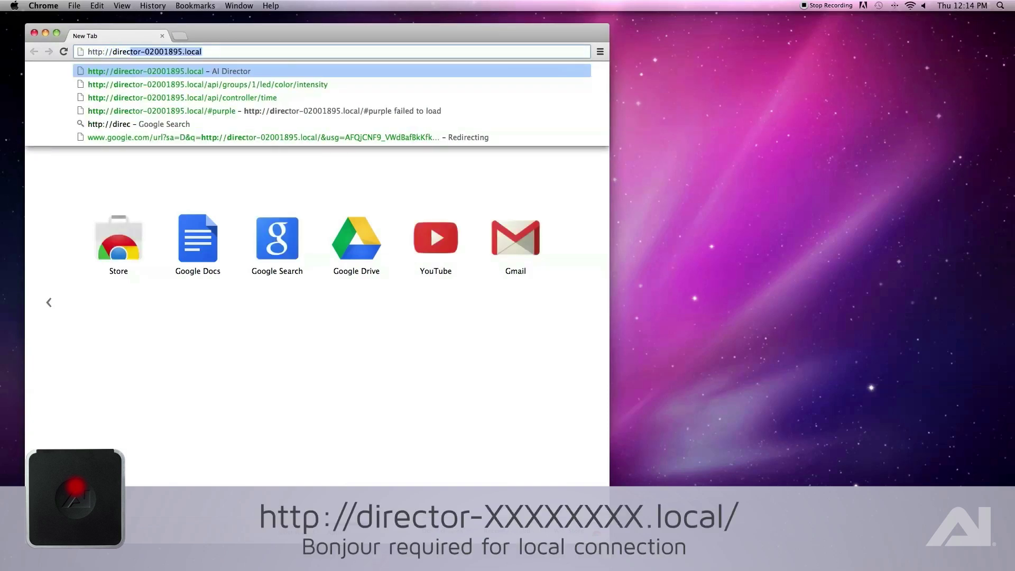
{"action": "type", "text": "tor-02001895.lo"}
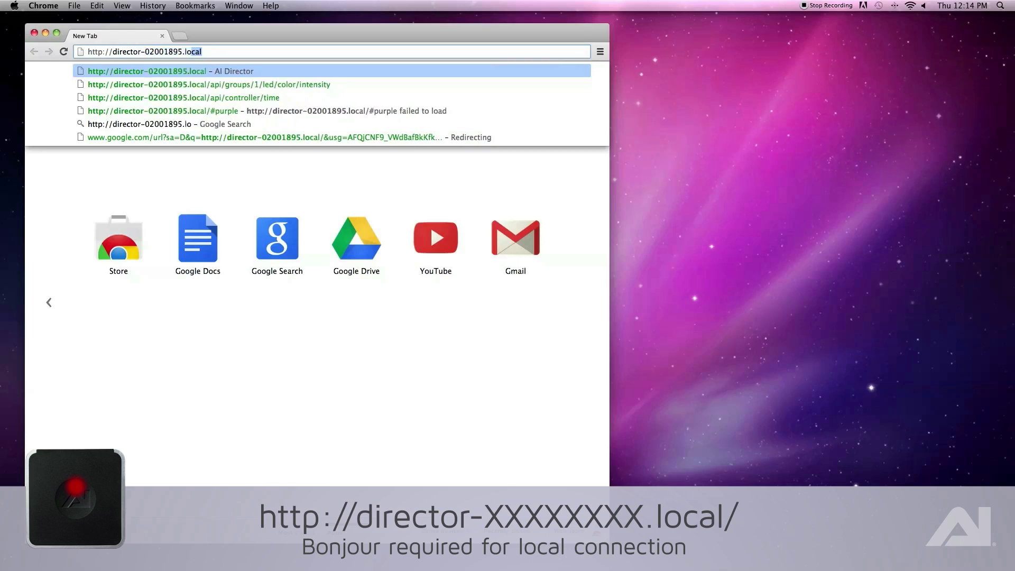
{"action": "type", "text": "cal/"}
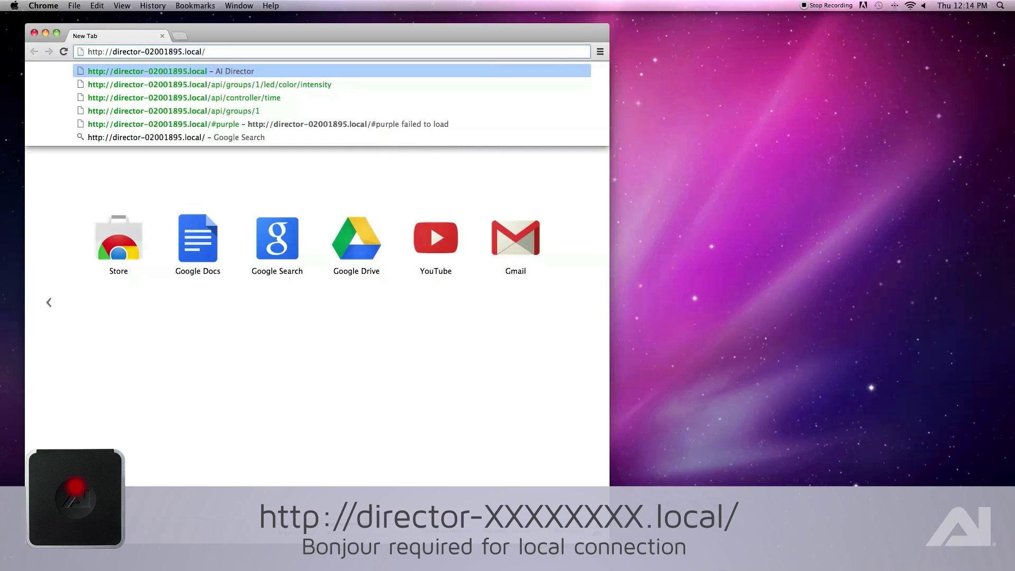
{"action": "key", "text": "Return"}
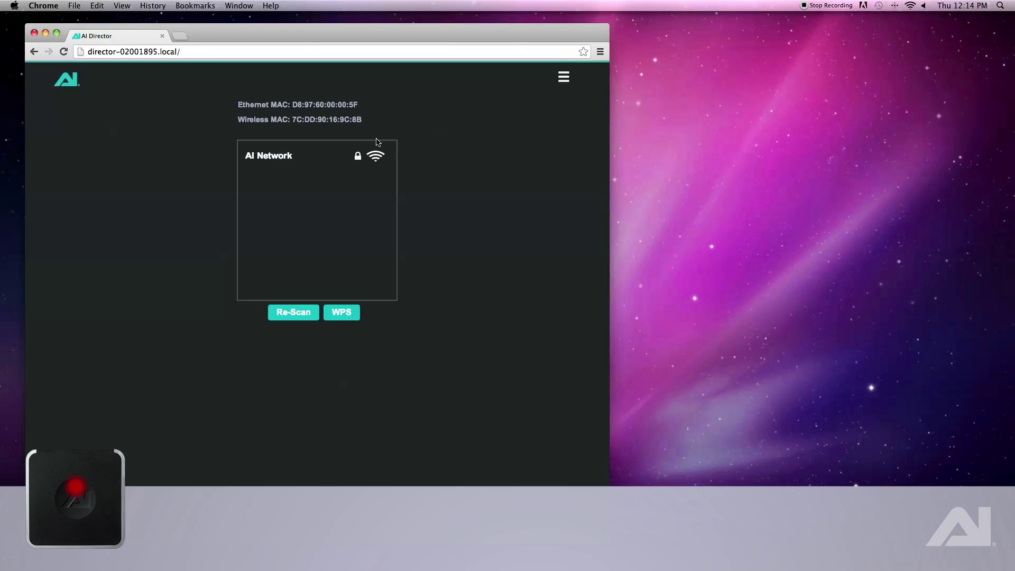
- Select AI Network as the home network, enter its wireless password and connect
{"action": "left_click", "coordinate": [340, 155]}
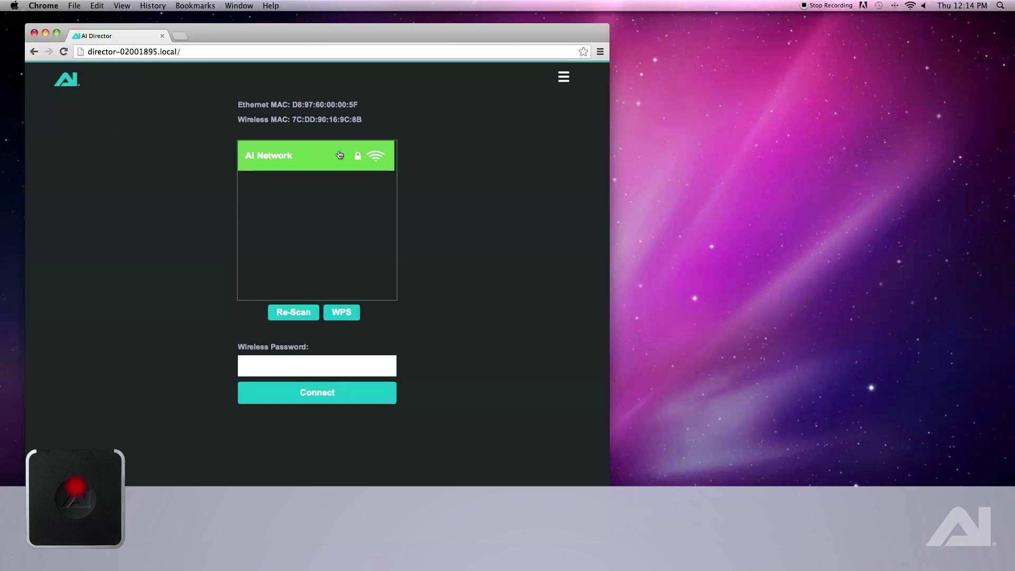
{"action": "left_click", "coordinate": [349, 367]}
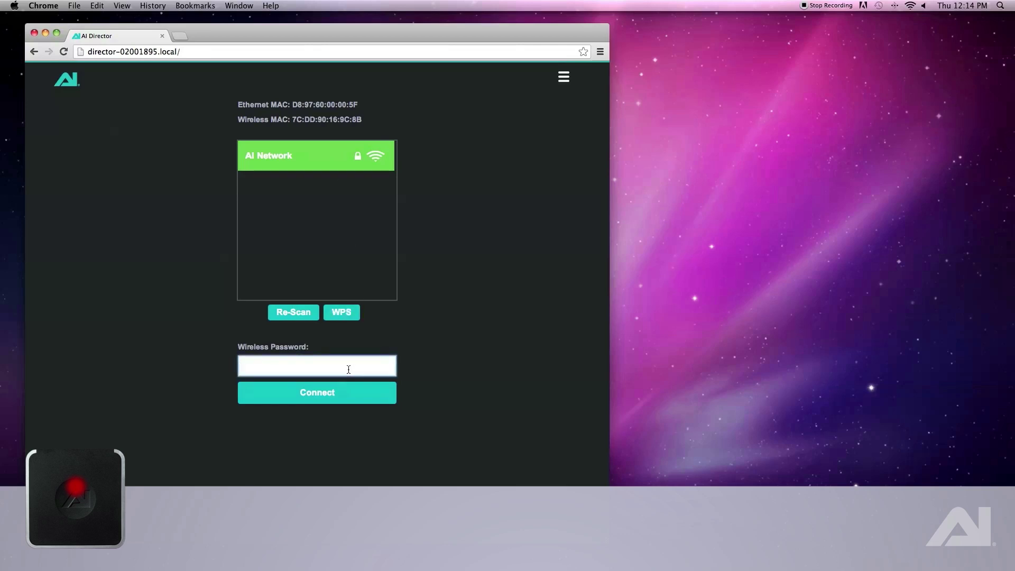
{"action": "type", "text": "password"}
{"action": "left_click", "coordinate": [345, 397]}
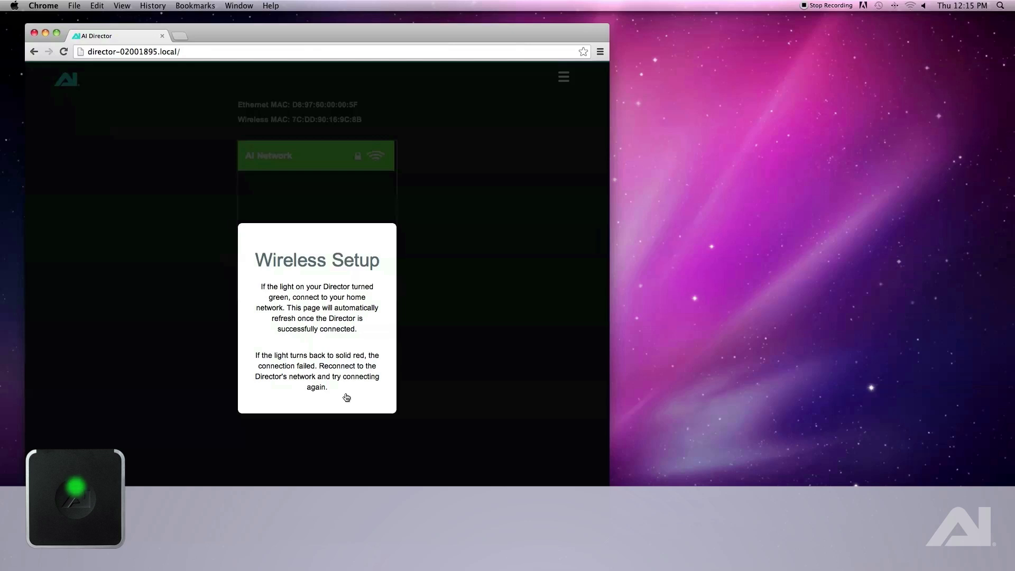
- Rejoin the computer to AI Network from the menu-bar Wi-Fi list
{"action": "left_click", "coordinate": [906, 11]}
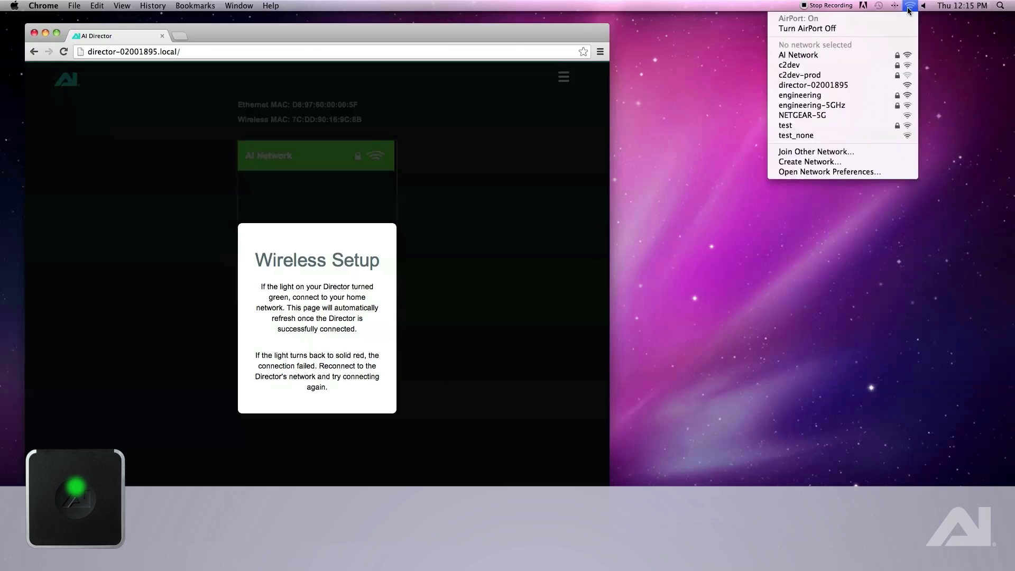
{"action": "left_click", "coordinate": [869, 56]}
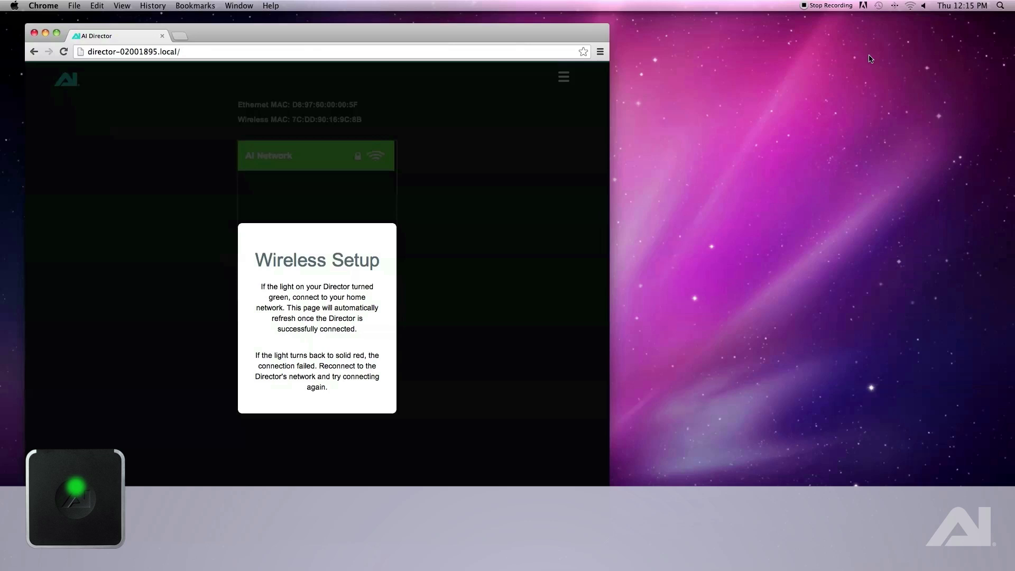